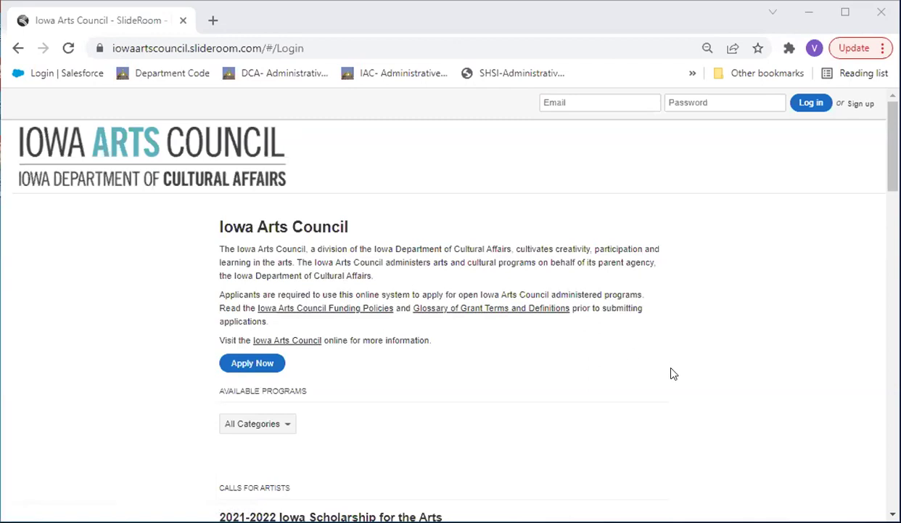
Find FY 2023 Artist Catalyst Grant under Grants and open its program page
scroll(671, 367, down, 2)
scroll(672, 372, down, 3)
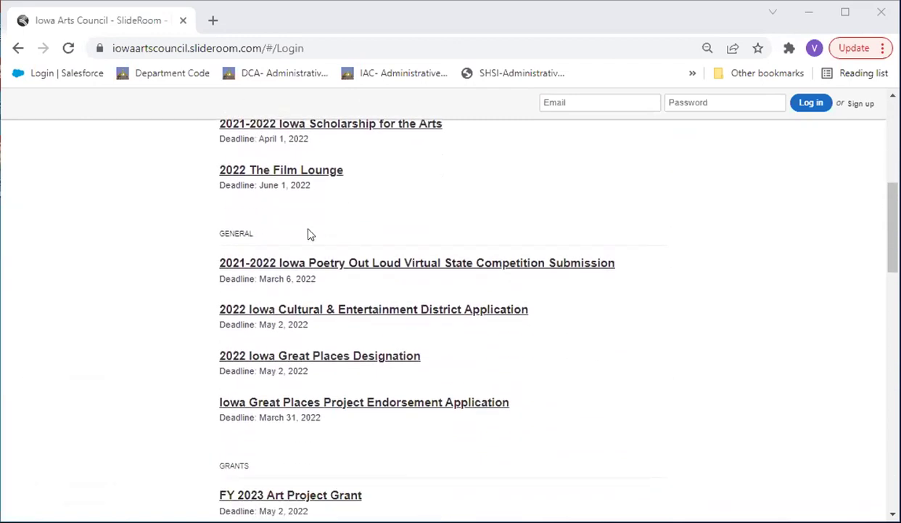
scroll(295, 295, down, 1)
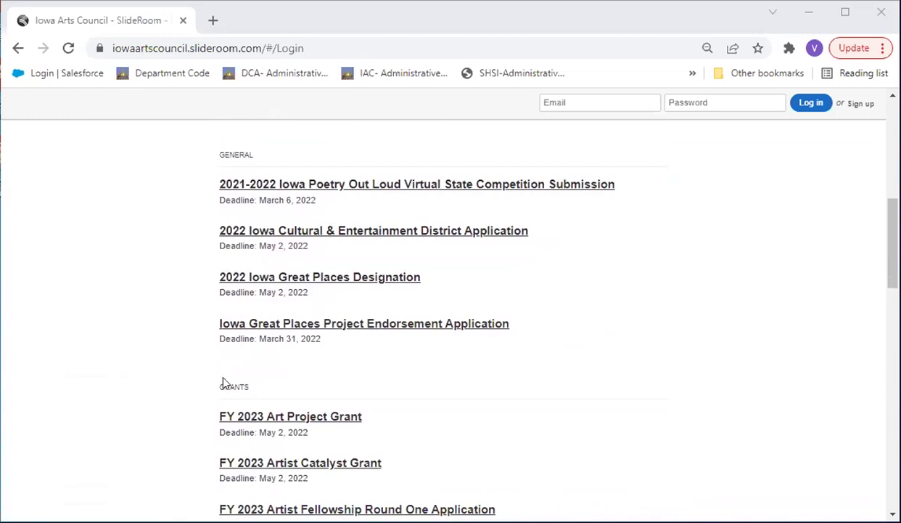
drag(216, 384, 356, 390)
scroll(357, 389, down, 3)
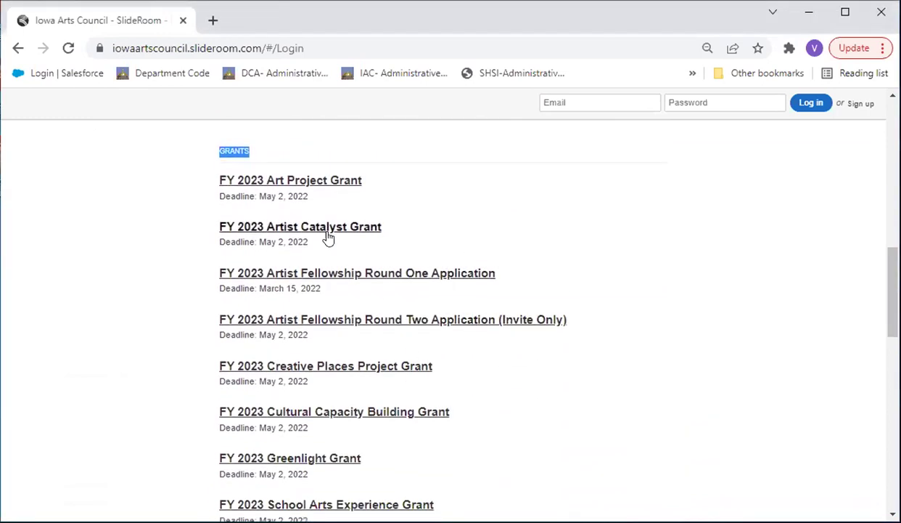
click(287, 231)
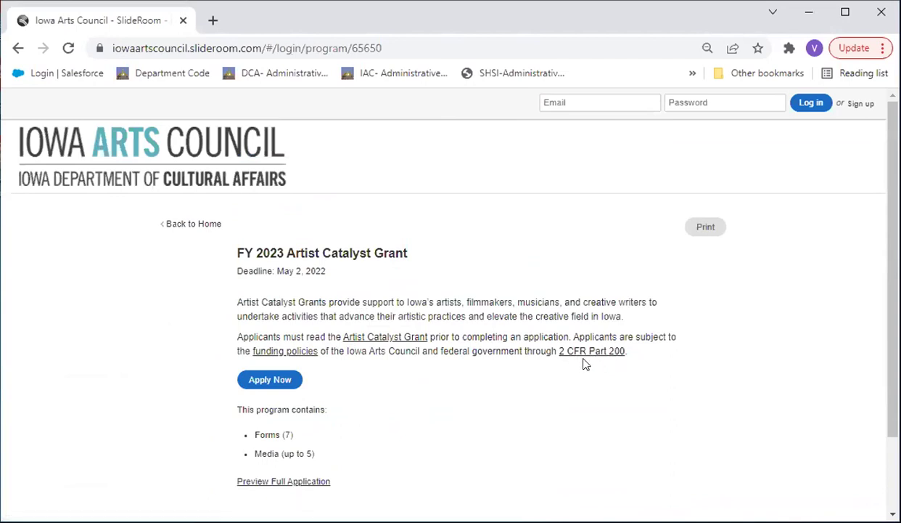
Preview the Catalyst Grant's full application forms, then choose Apply Now to reach account sign-up
scroll(585, 371, down, 2)
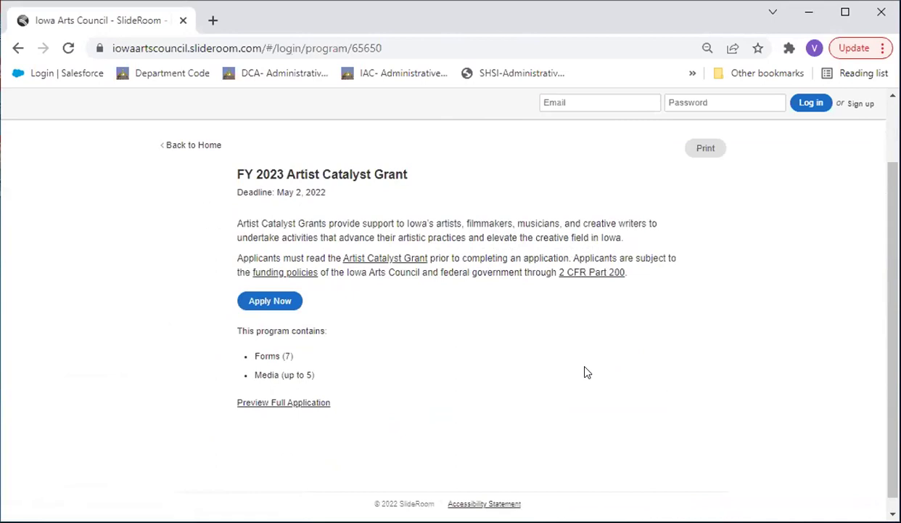
click(304, 405)
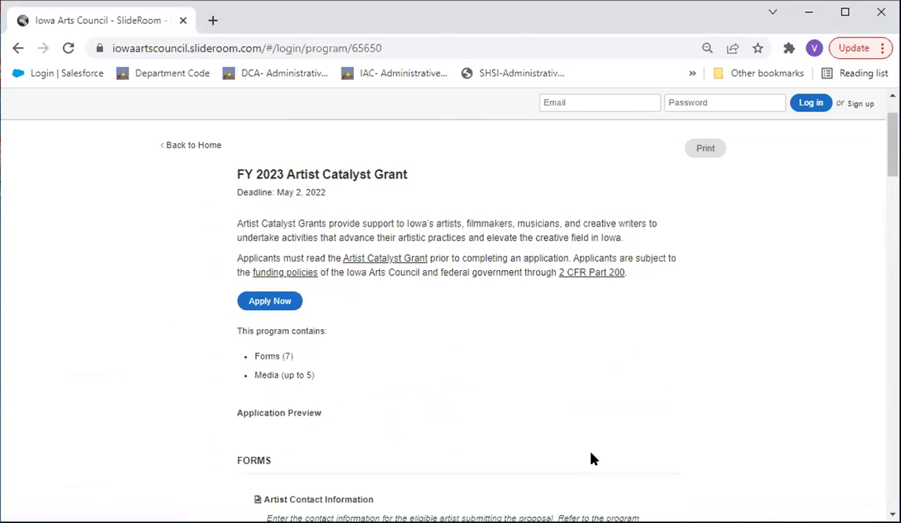
scroll(593, 457, down, 6)
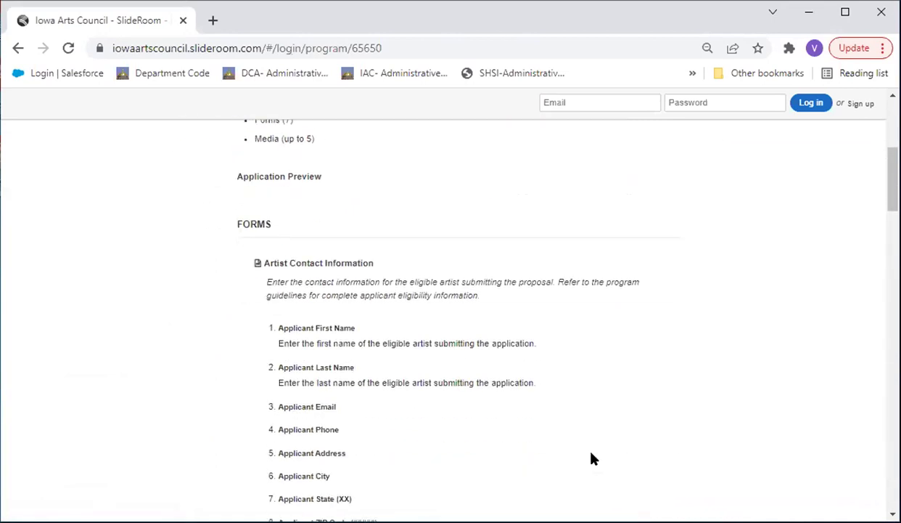
scroll(592, 457, down, 5)
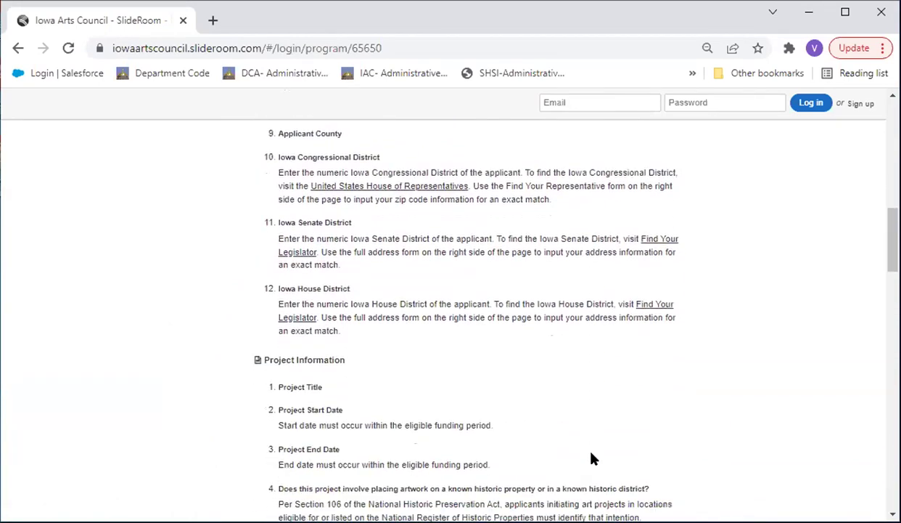
scroll(592, 459, down, 9)
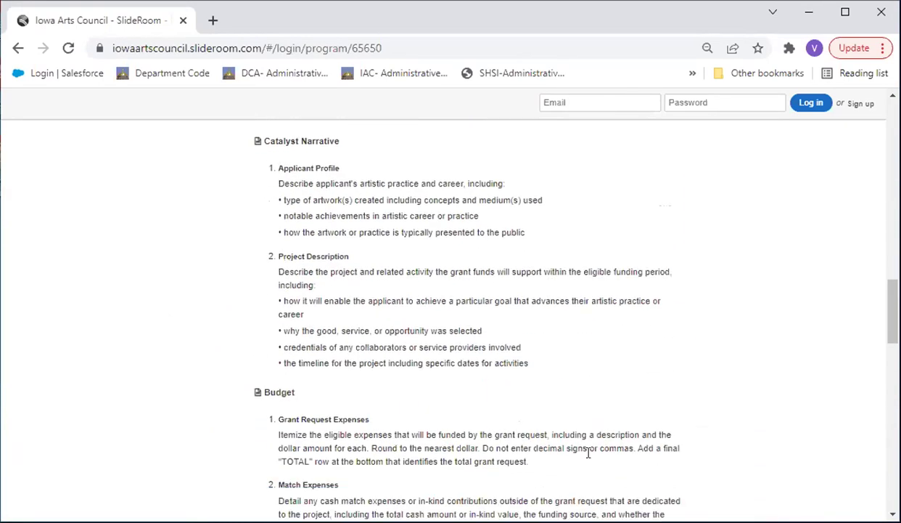
scroll(589, 459, up, 20)
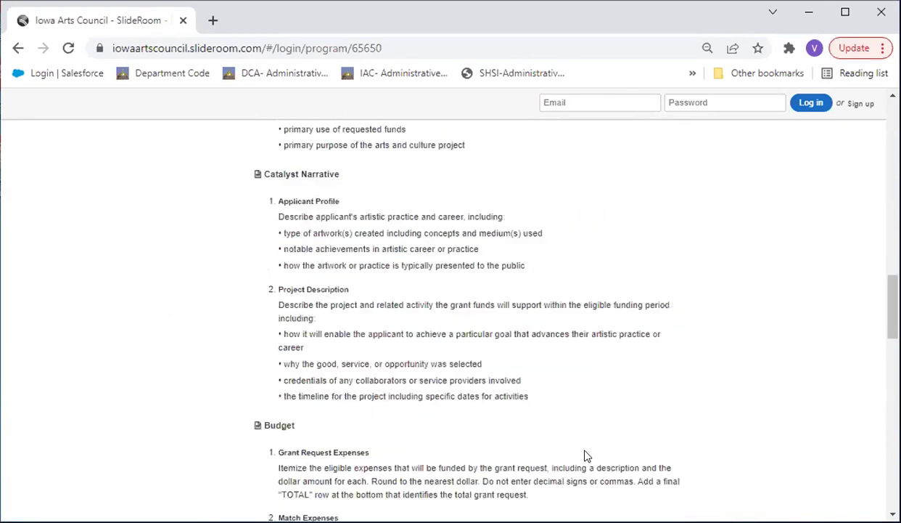
scroll(587, 458, up, 4)
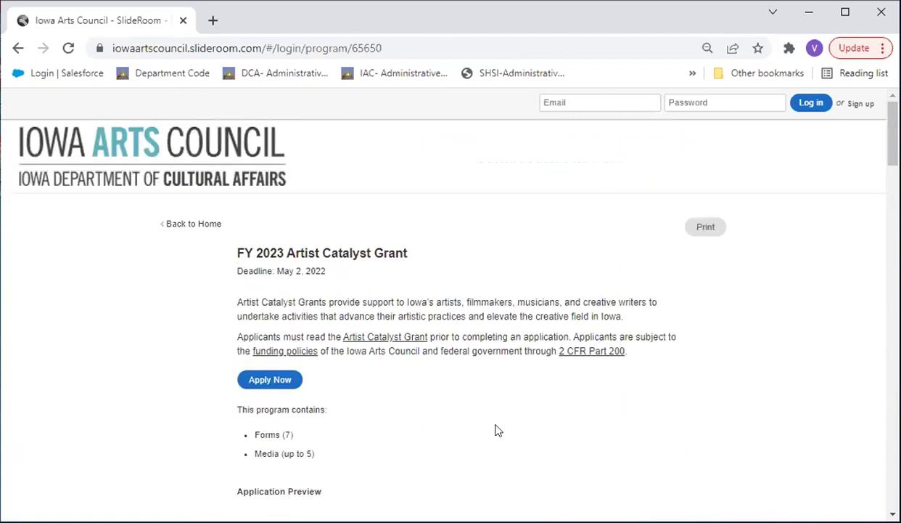
click(285, 378)
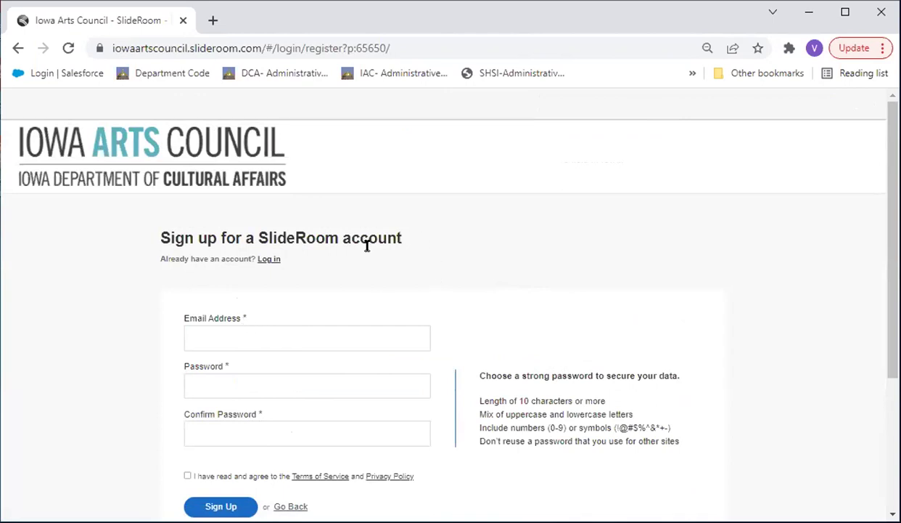
Log in with the existing account's email address and password
click(269, 259)
click(379, 328)
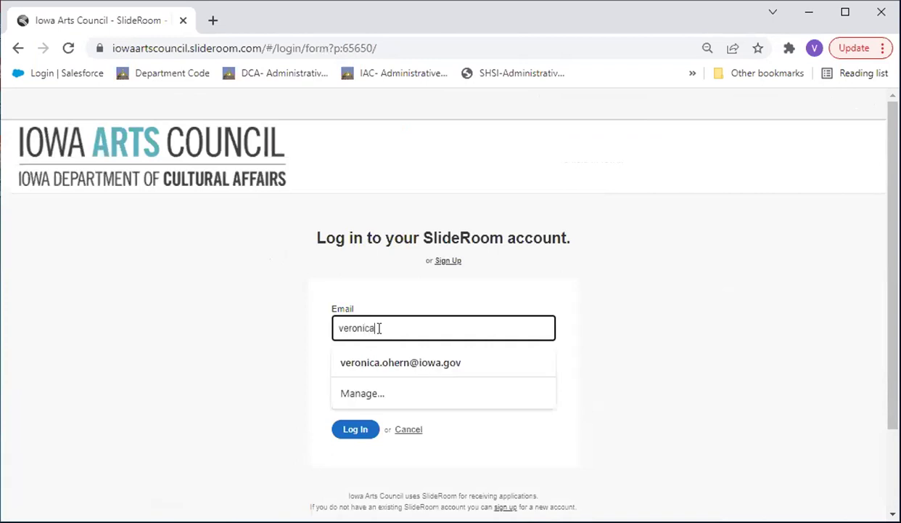
key(Tab)
text(•)
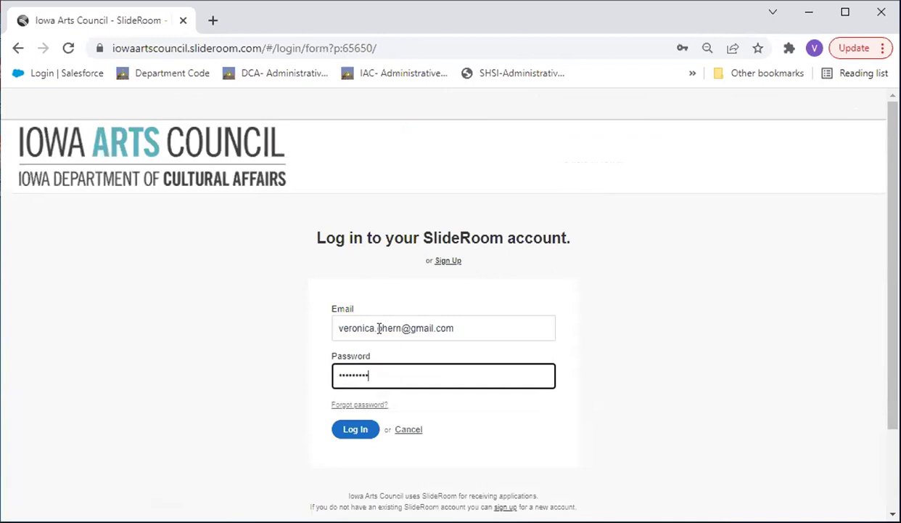
key(Return)
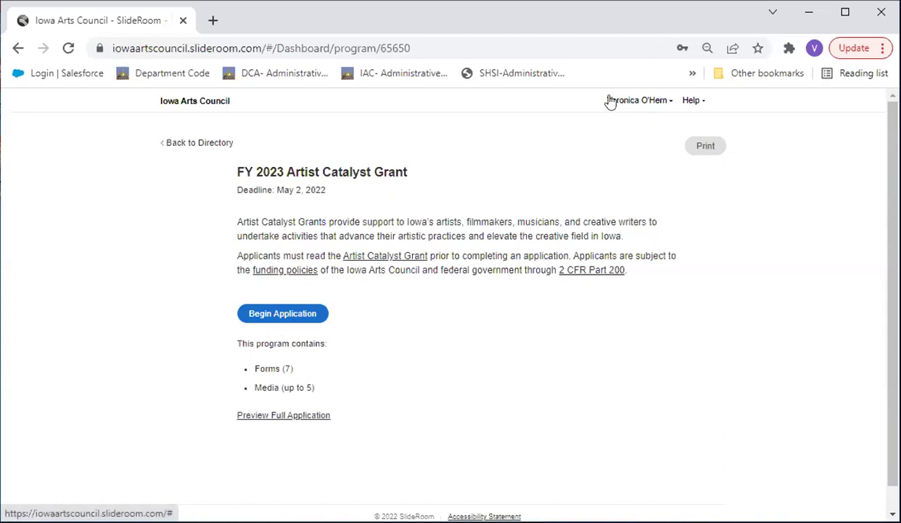
Review the Account Information profile, then return to the Iowa Arts Council applicant dashboard
click(658, 104)
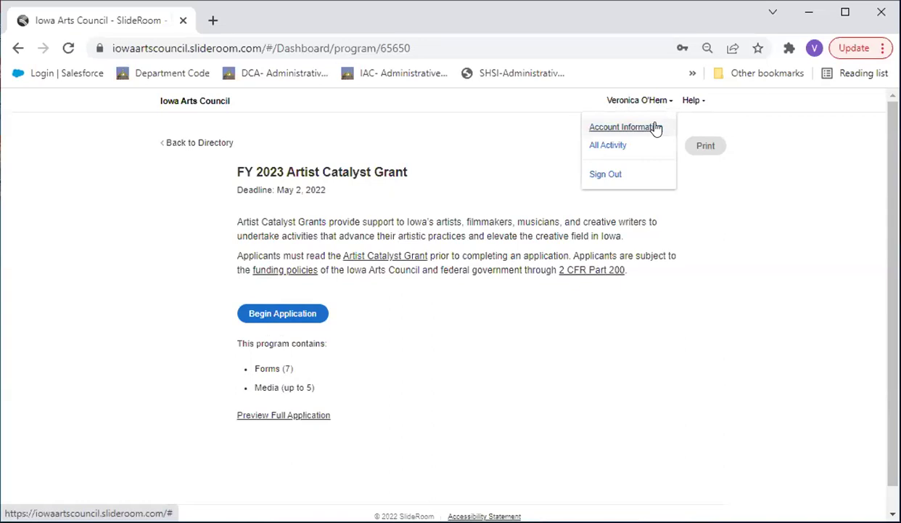
click(656, 127)
scroll(638, 285, down, 3)
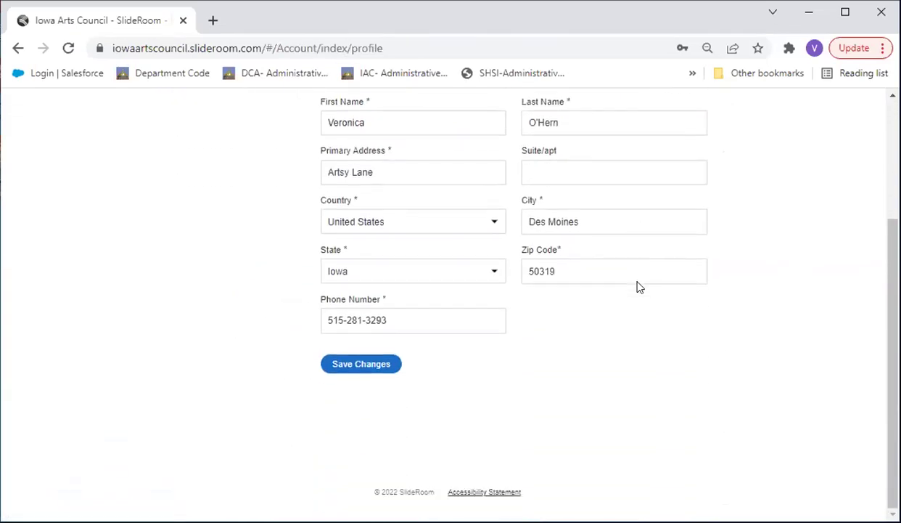
scroll(637, 285, up, 3)
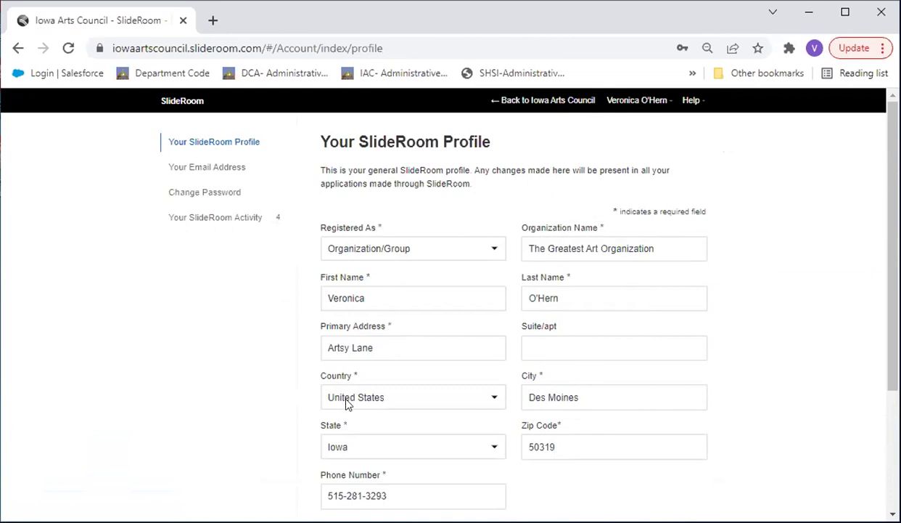
click(545, 102)
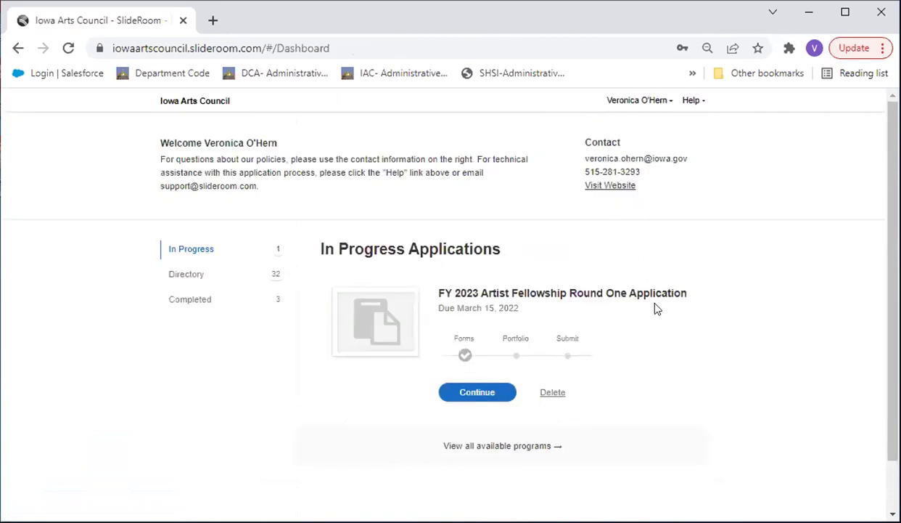
Resume Fellowship Round One and browse its Work Statement, Demographic Information and Minority Impact Statement sections
click(490, 392)
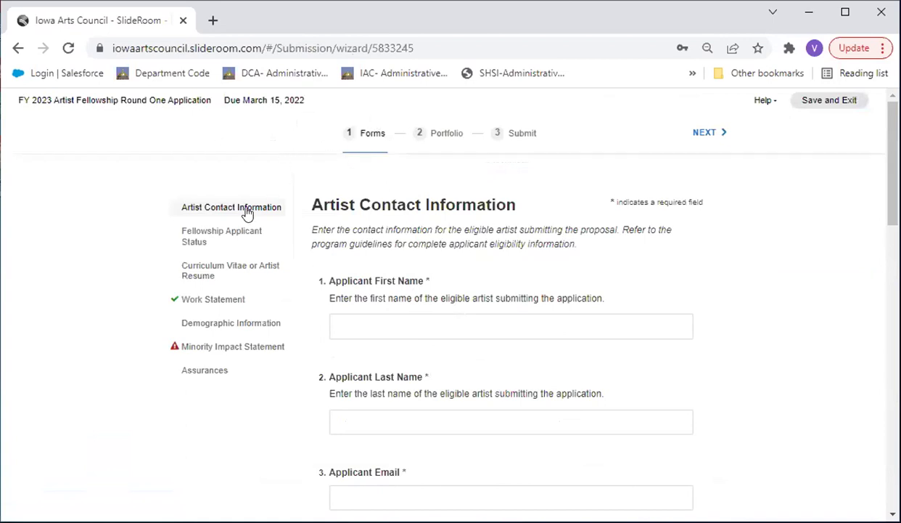
scroll(354, 288, down, 3)
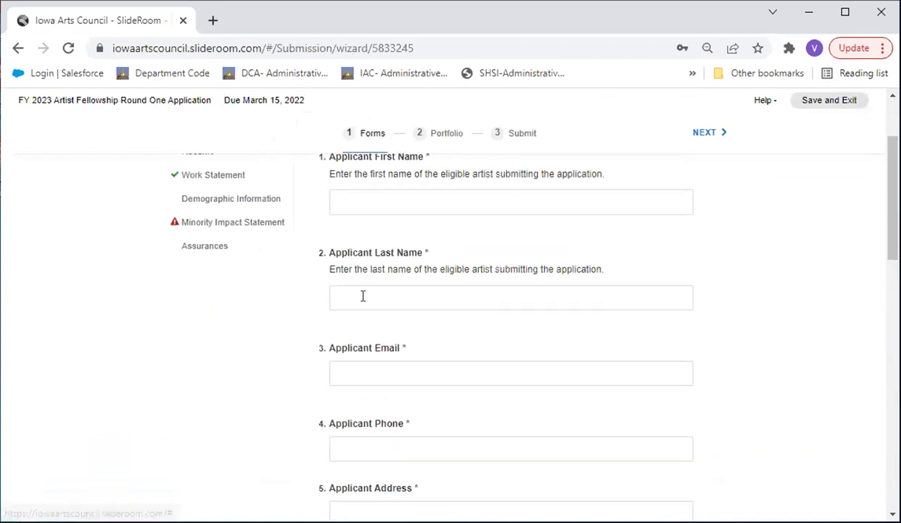
scroll(362, 301, up, 3)
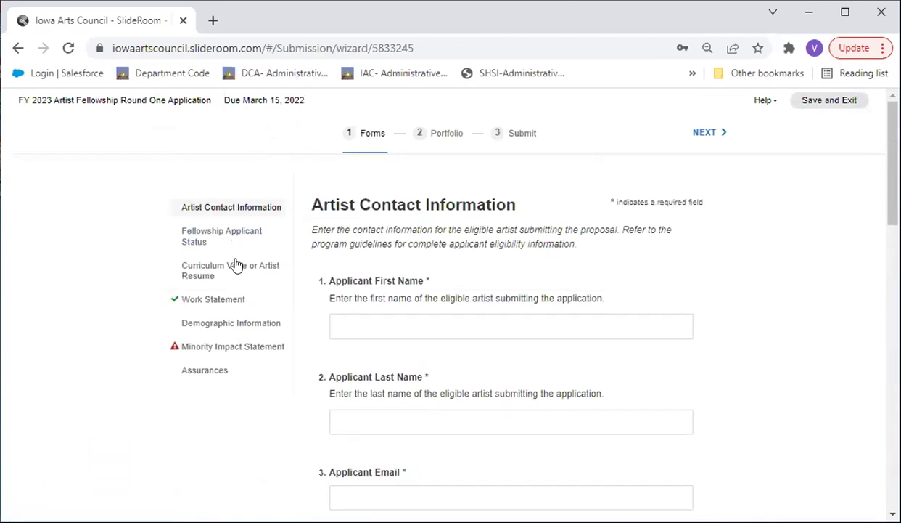
click(221, 310)
click(225, 326)
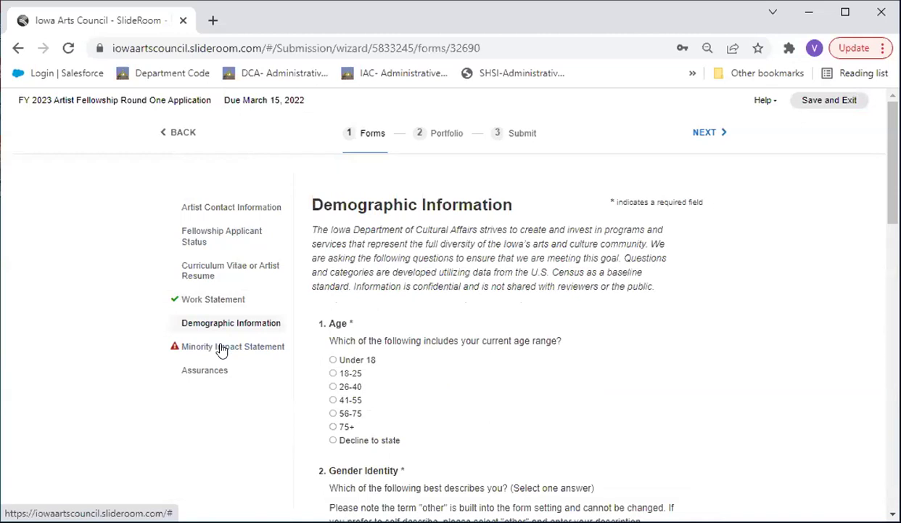
click(221, 348)
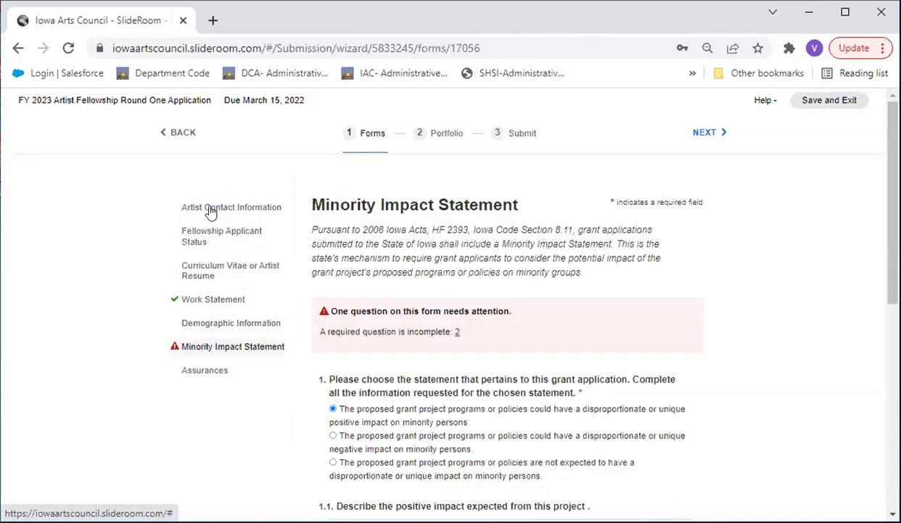
Revisit the CV and Work Statement sections, step back to Artist Contact Information, and save and exit
click(210, 211)
click(201, 268)
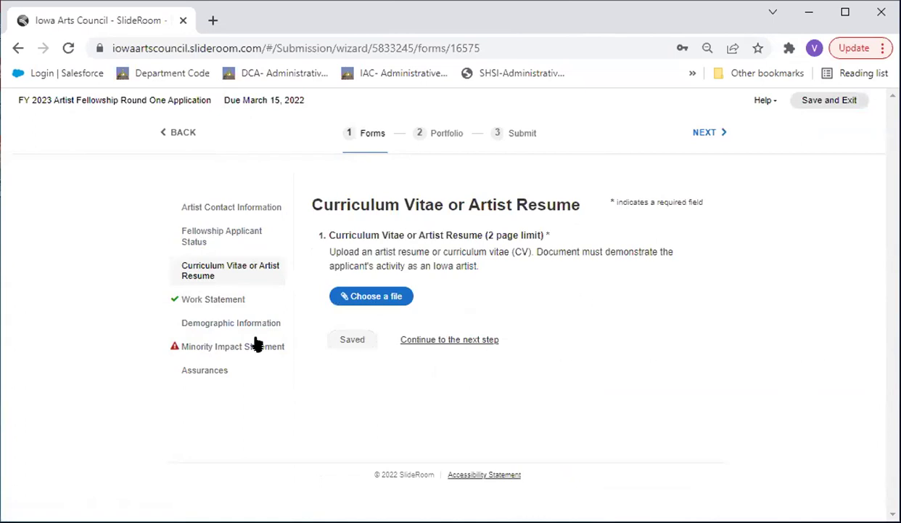
click(213, 301)
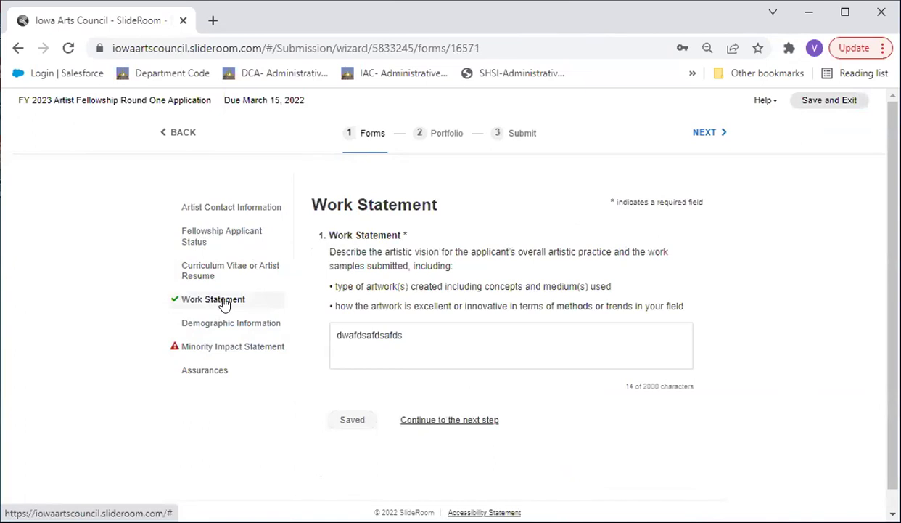
click(174, 134)
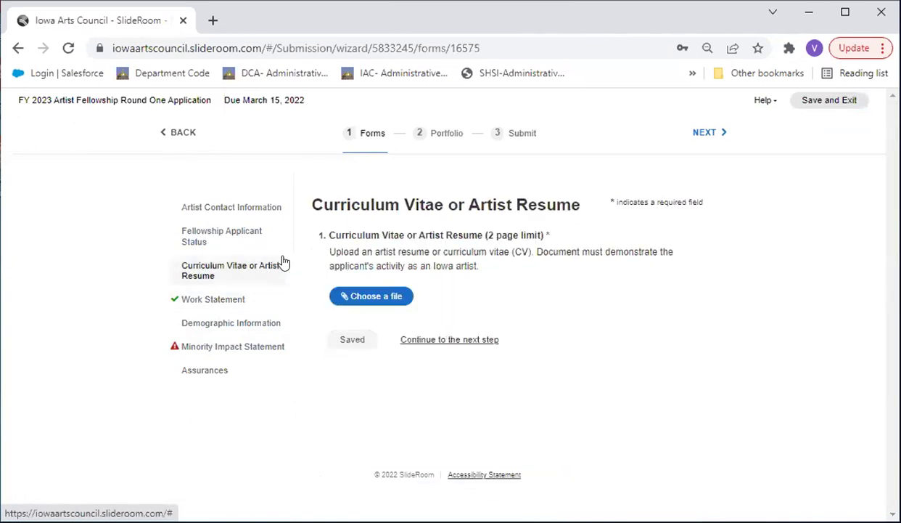
click(172, 134)
click(177, 135)
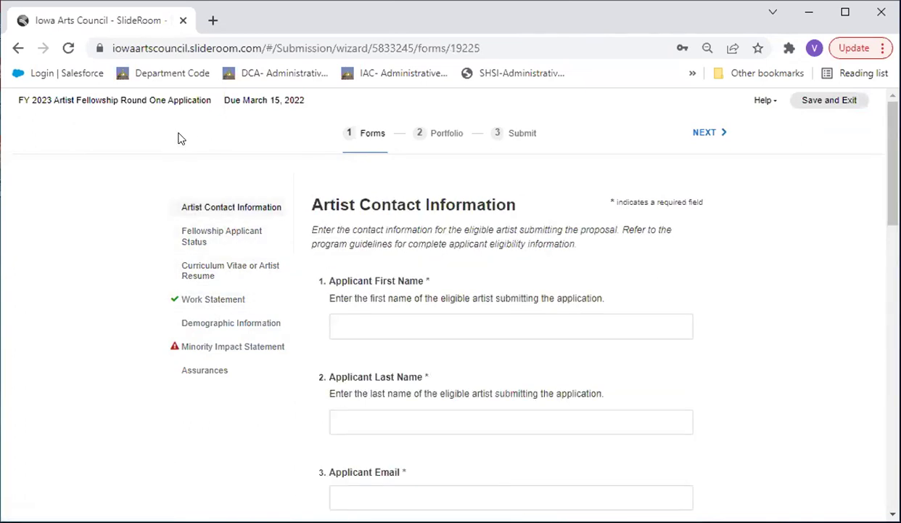
click(828, 106)
Begin a new FY 2023 Artist Catalyst Grant application from the Directory
click(190, 274)
scroll(263, 300, down, 5)
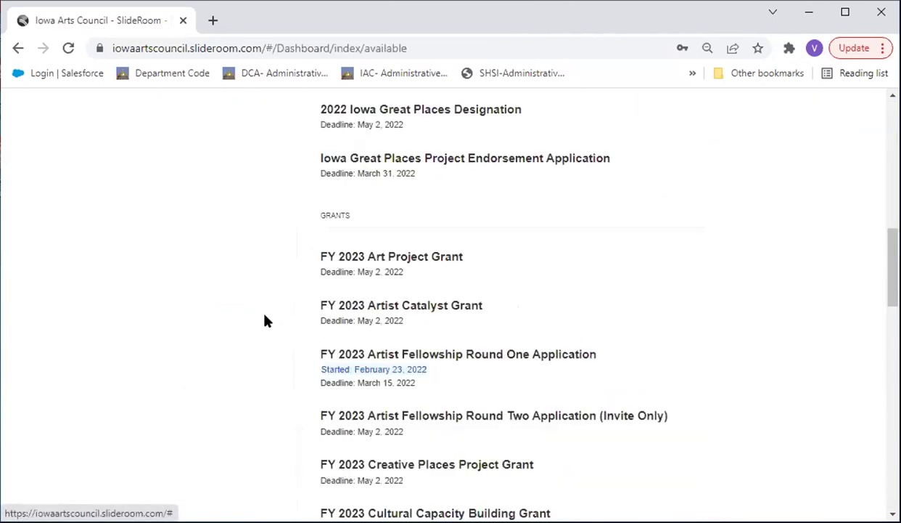
scroll(265, 319, down, 1)
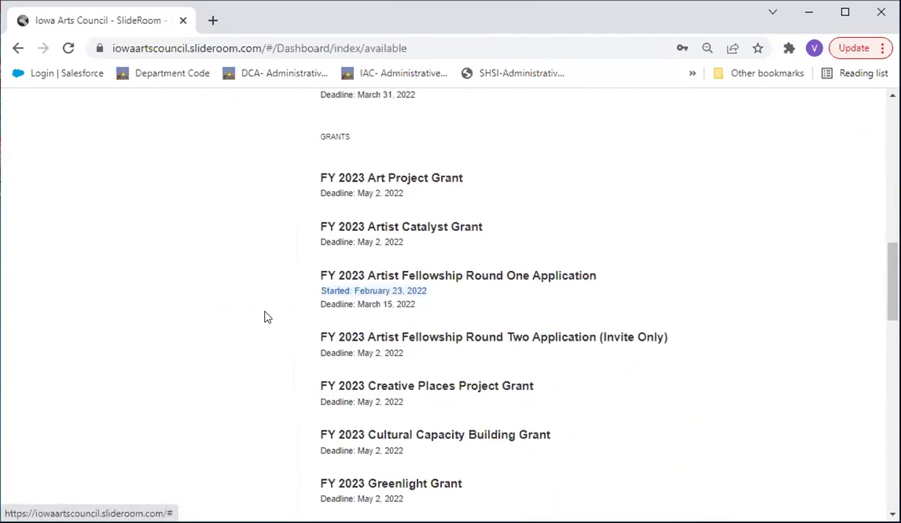
click(373, 227)
click(308, 313)
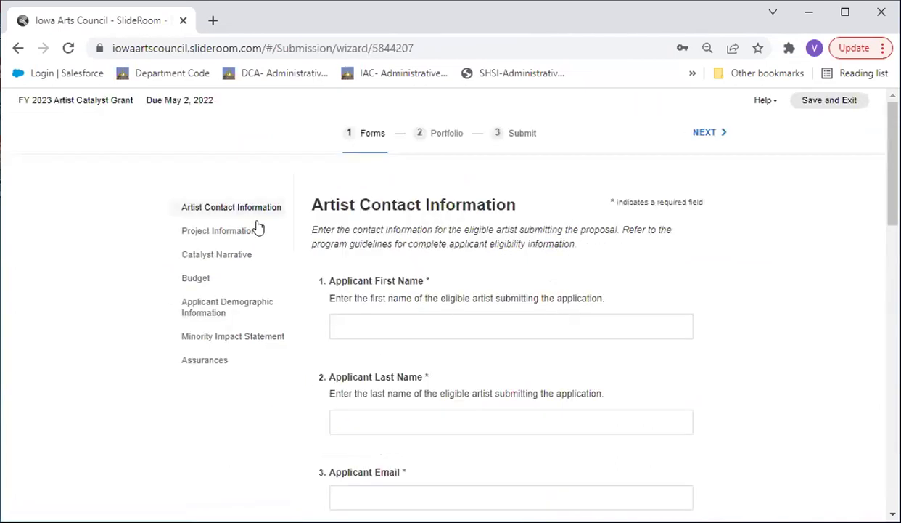
Enter placeholder text 'dasfdsafdsafdsafdsfads' in the Catalyst Narrative's Applicant Profile answer
click(244, 230)
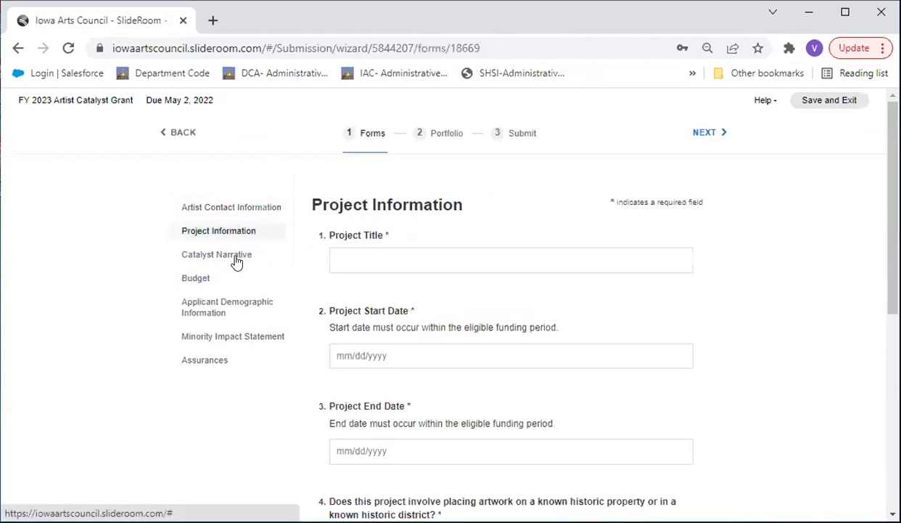
click(232, 257)
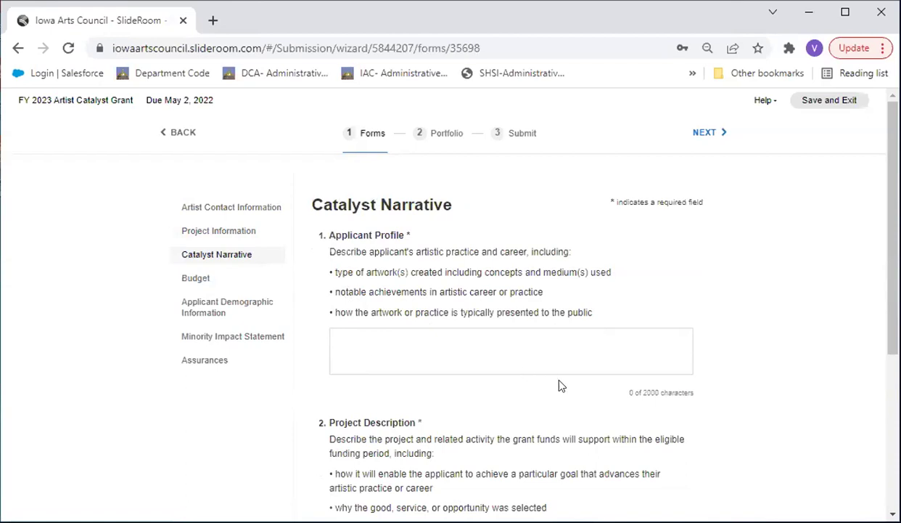
drag(626, 391, 696, 396)
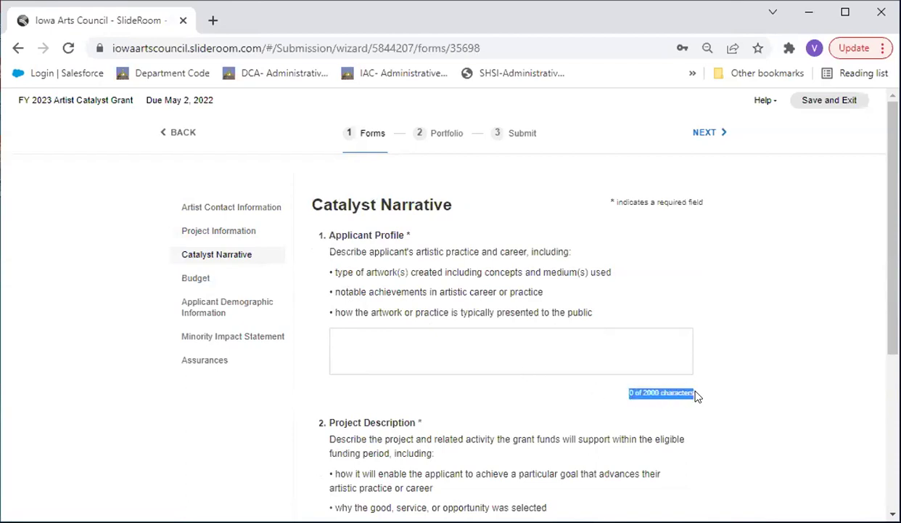
click(685, 353)
text(dasfd)
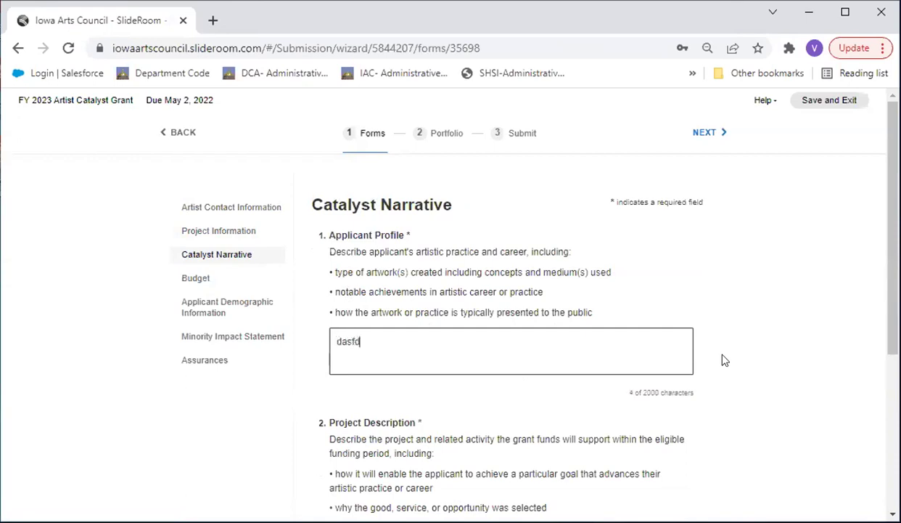
text(safdsafdsafdsfads)
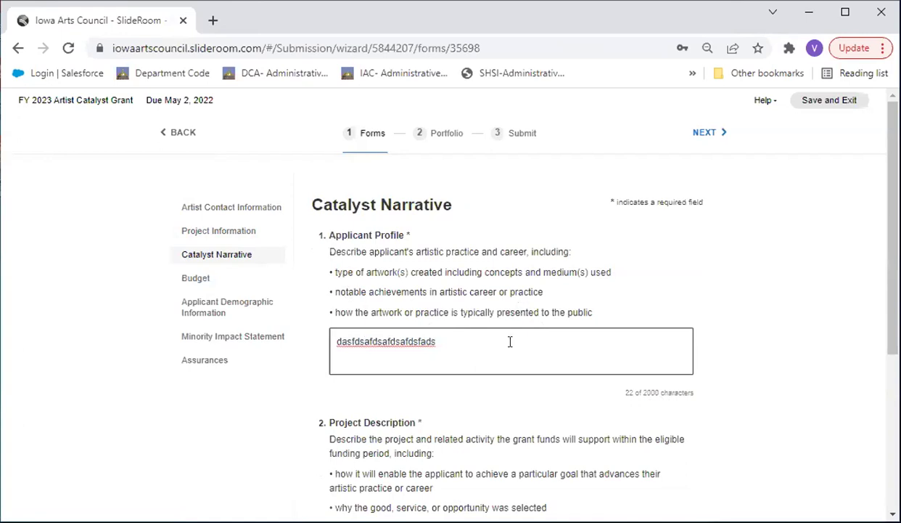
scroll(510, 341, down, 4)
scroll(511, 342, up, 4)
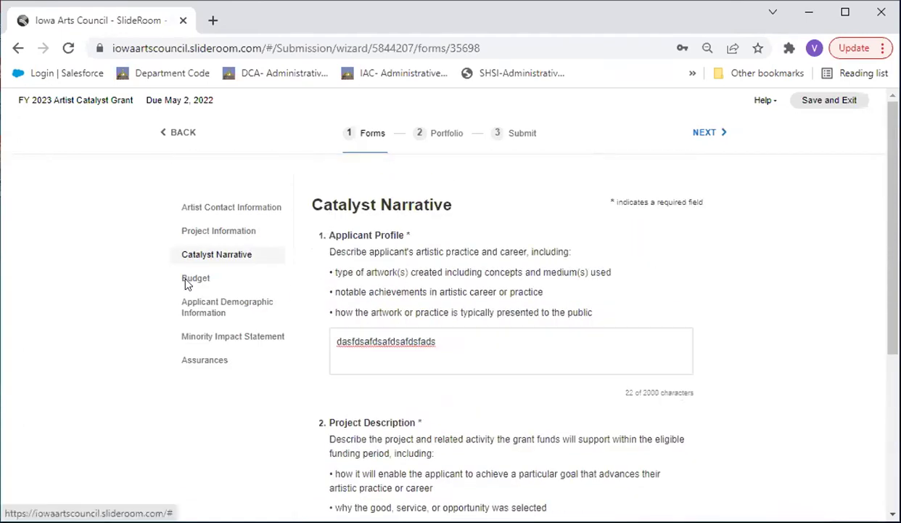
click(187, 283)
Add two rows to the Budget's Grant Request Expenses table, bringing it to three rows
click(414, 341)
click(561, 346)
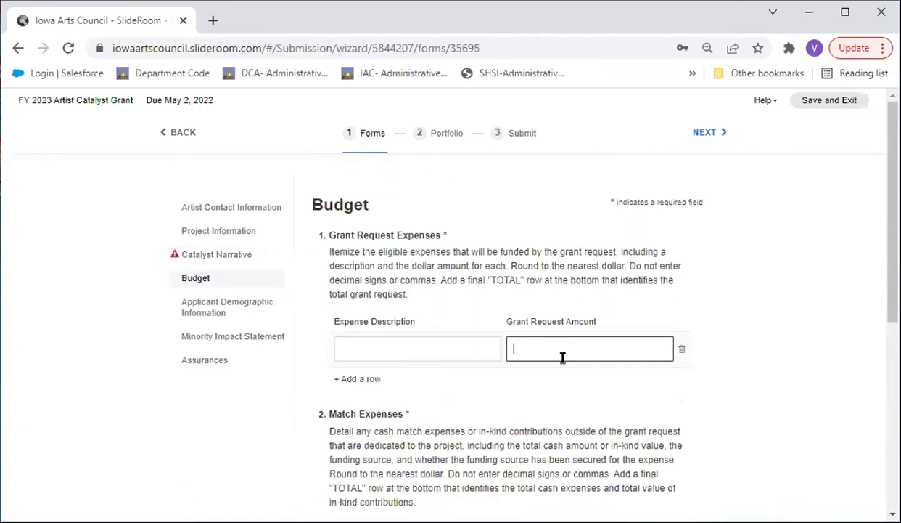
click(430, 346)
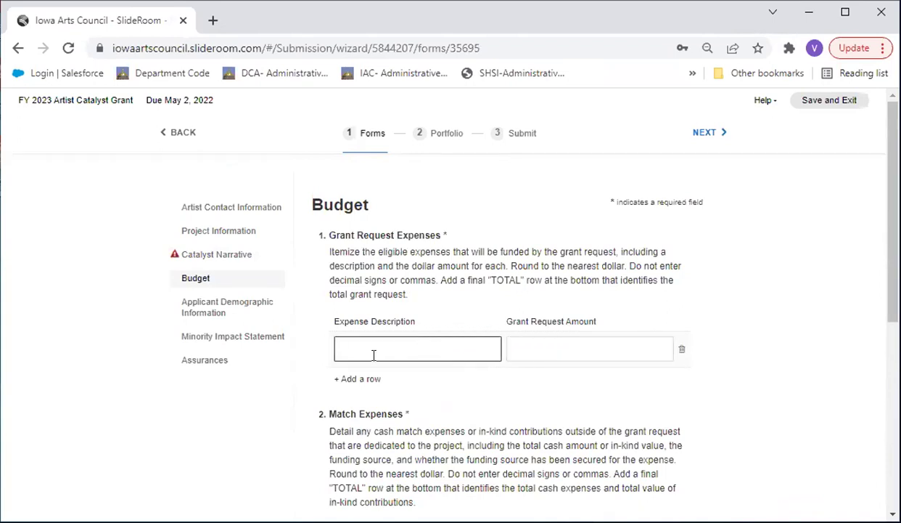
click(589, 348)
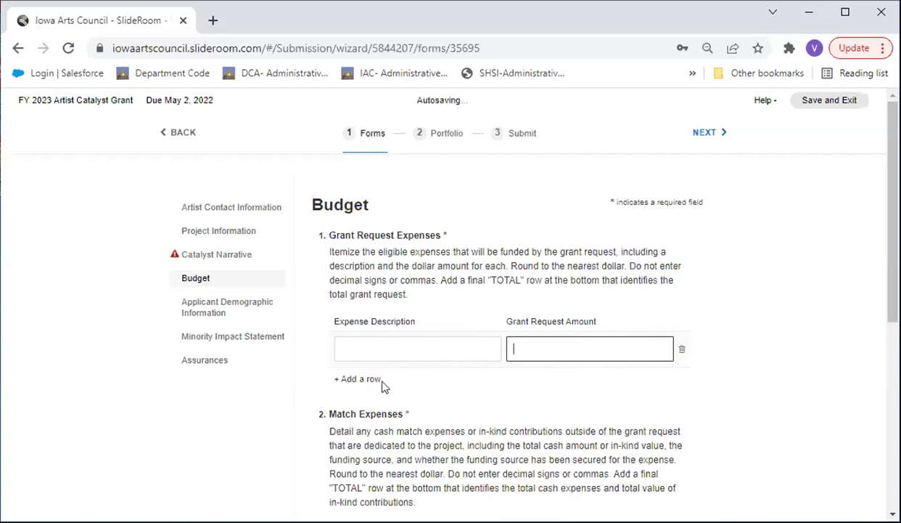
click(360, 378)
click(359, 415)
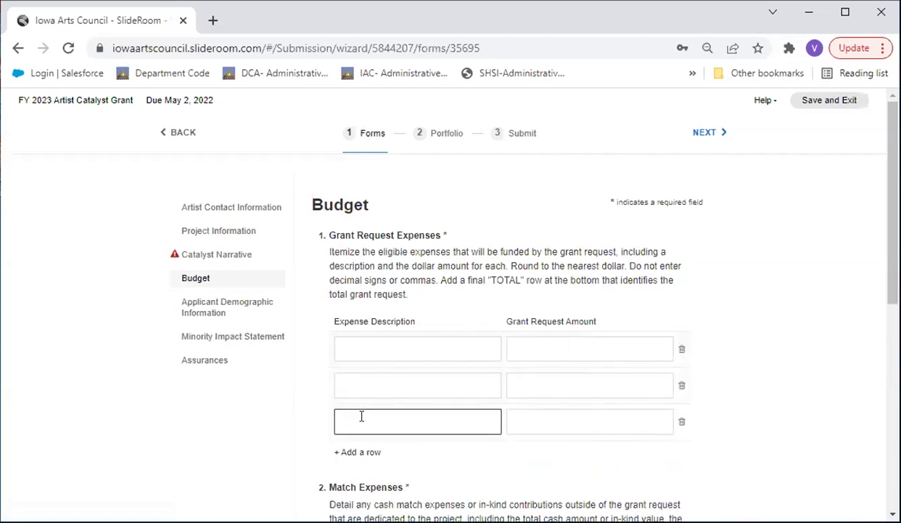
scroll(360, 417, down, 4)
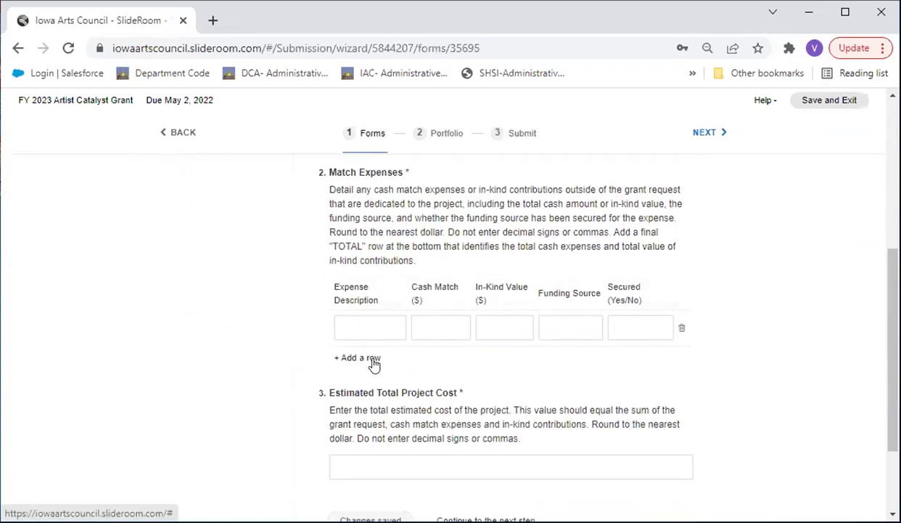
scroll(587, 315, down, 3)
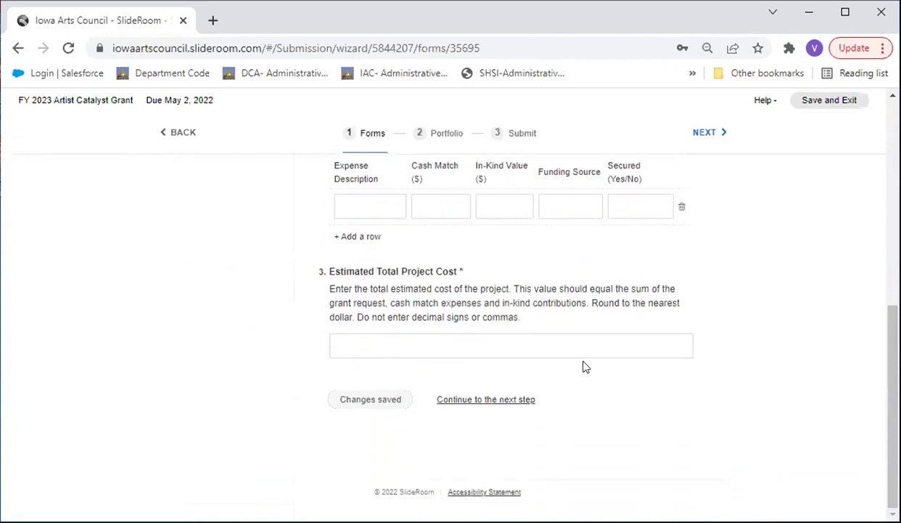
scroll(584, 363, up, 8)
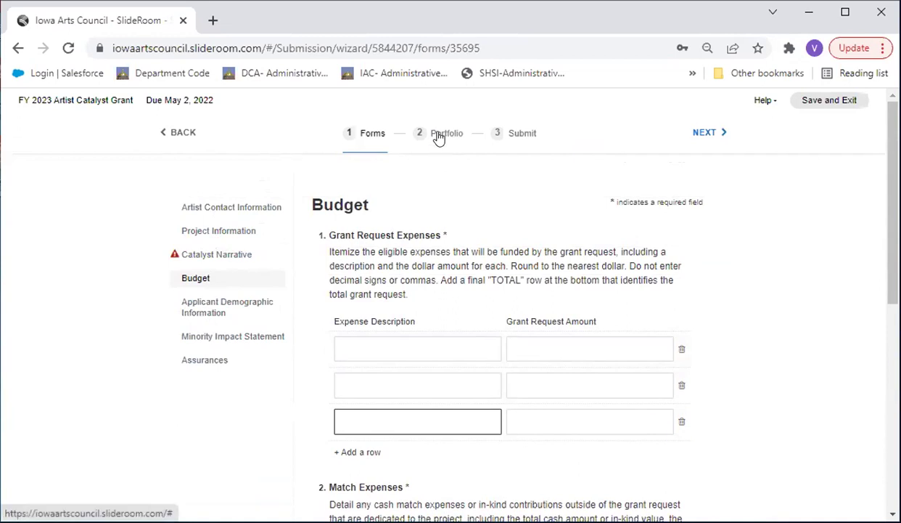
click(217, 232)
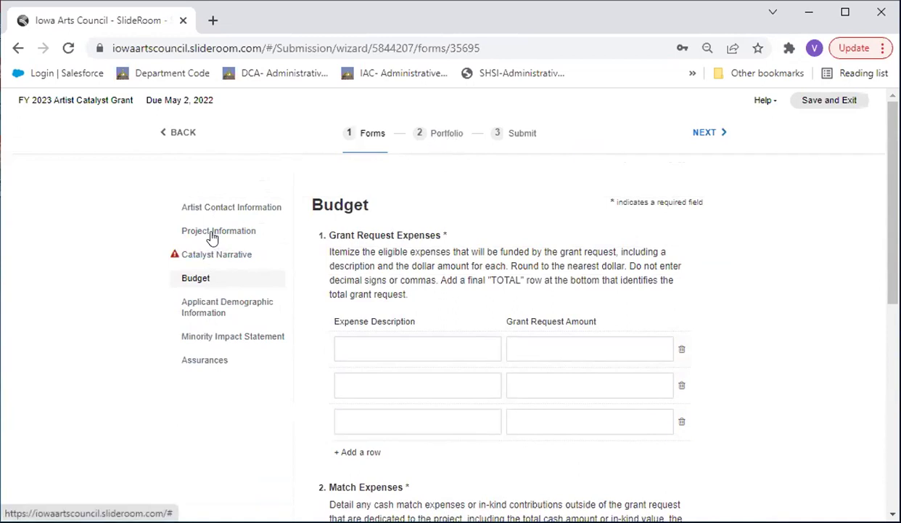
Check the Portfolio step and the Submit checklist, then save and exit the Catalyst Grant application
click(446, 138)
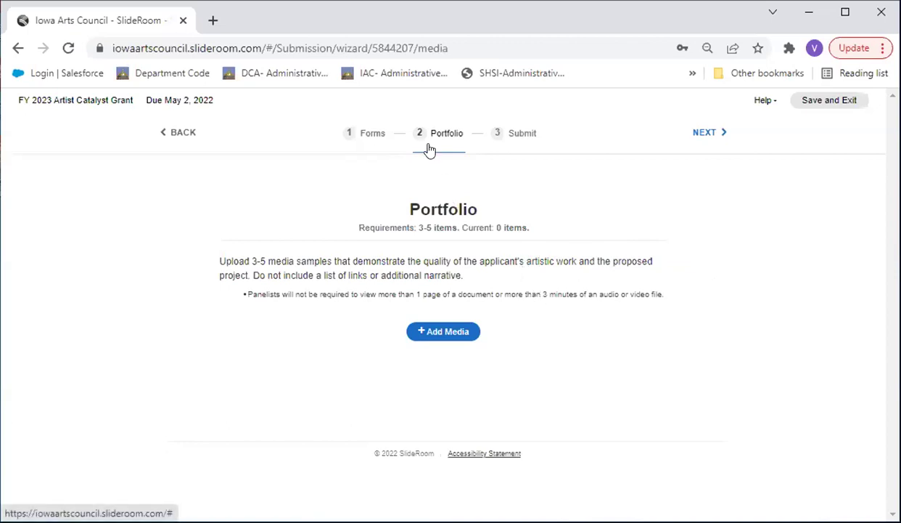
click(512, 141)
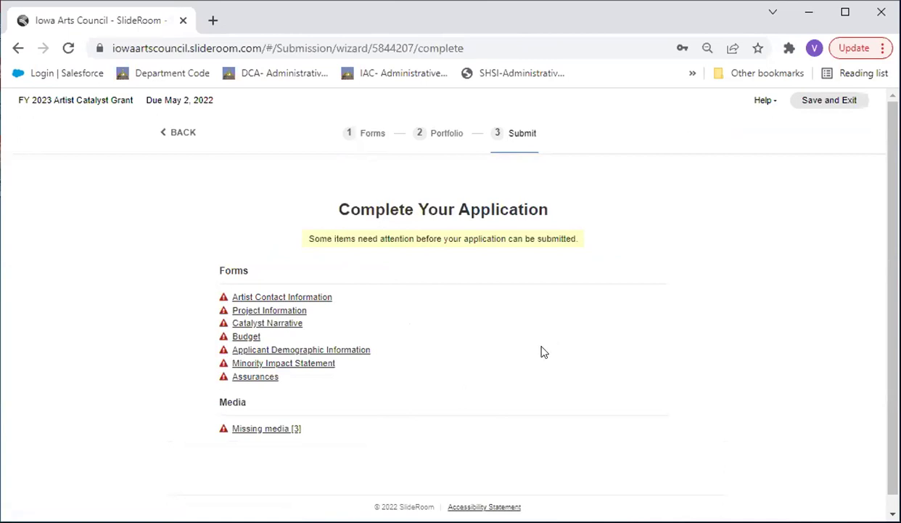
scroll(538, 359, down, 1)
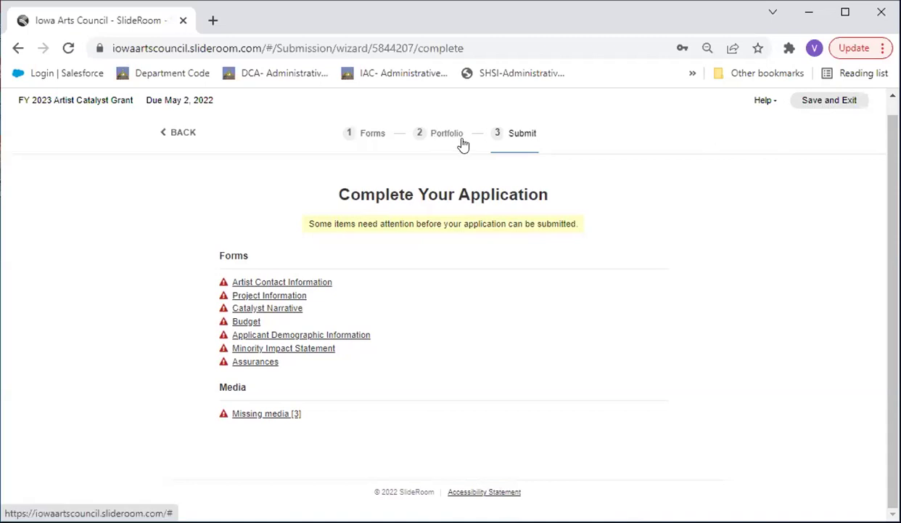
click(816, 106)
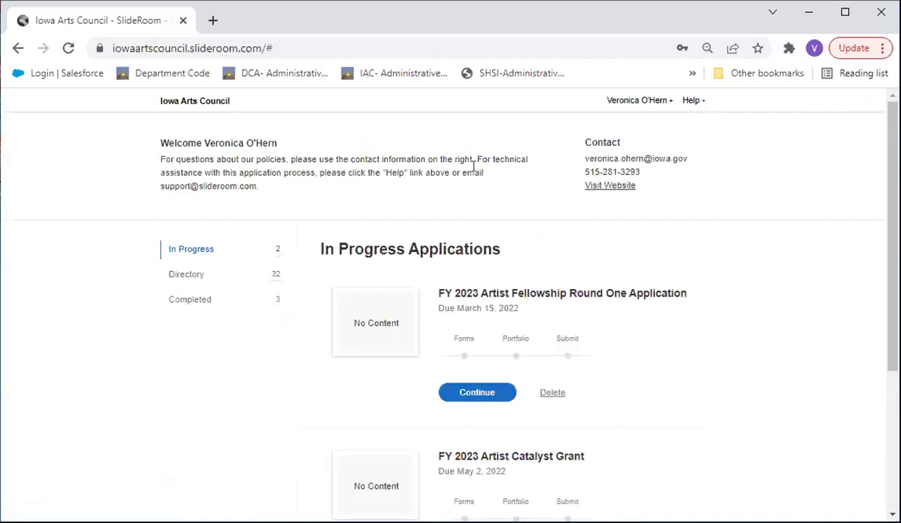